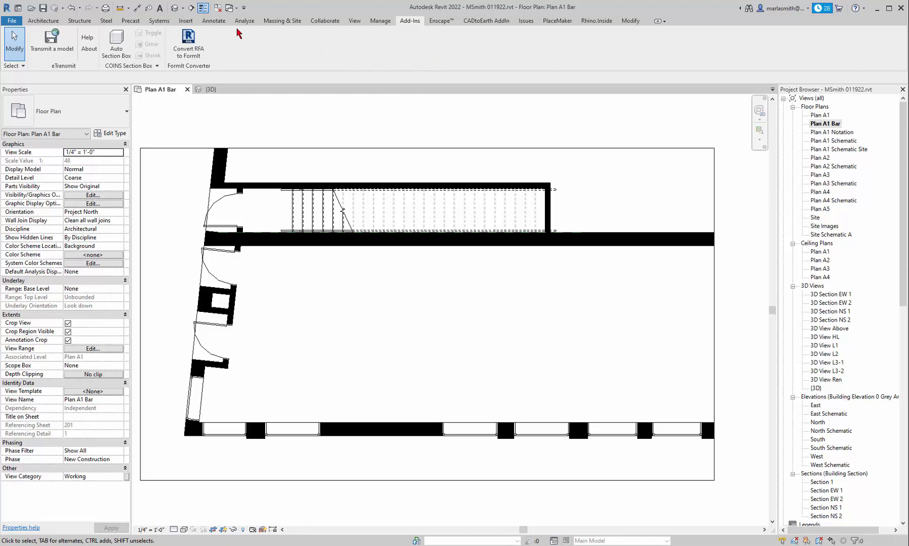
Step: Reveal the hidden elements in the bar plan, unhide the category of the section marks, and exit the reveal mode
left_click(45, 21)
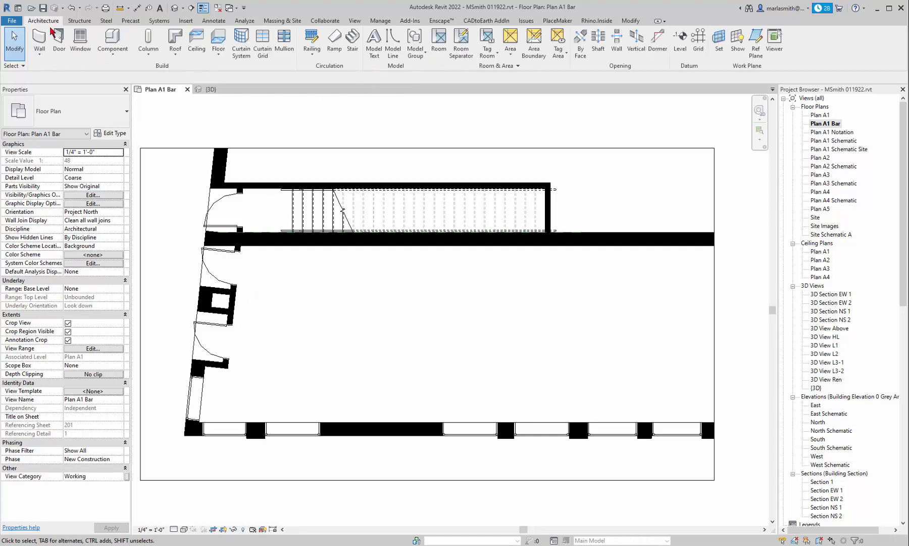
left_click(243, 530)
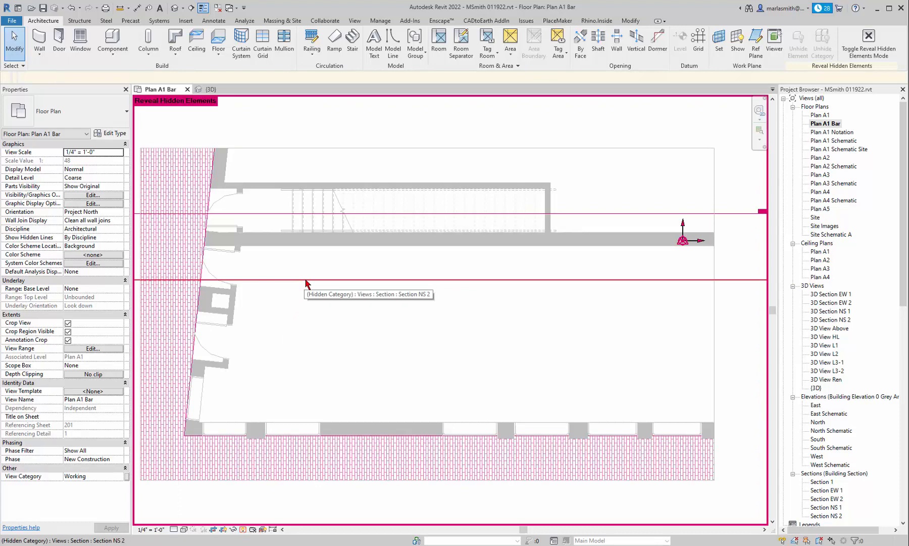
left_click(505, 280)
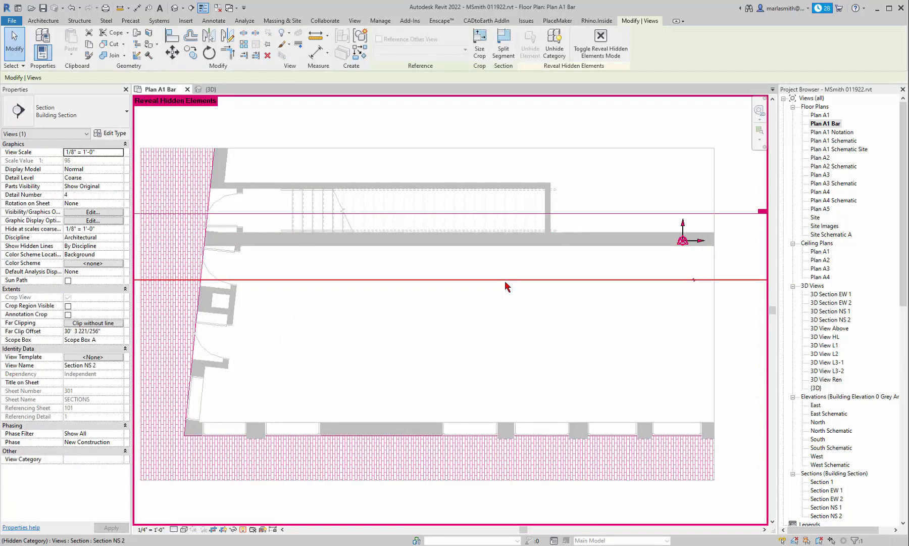
left_click(625, 216)
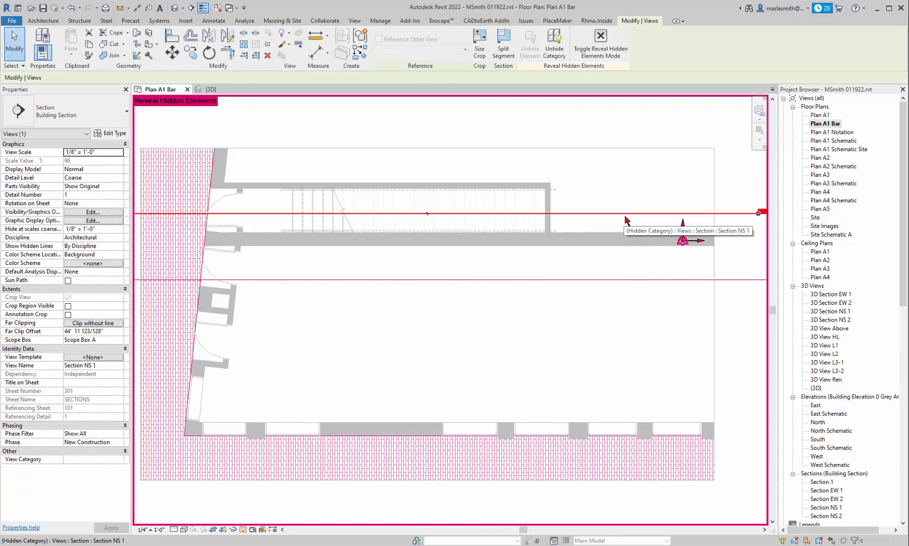
left_click(559, 44)
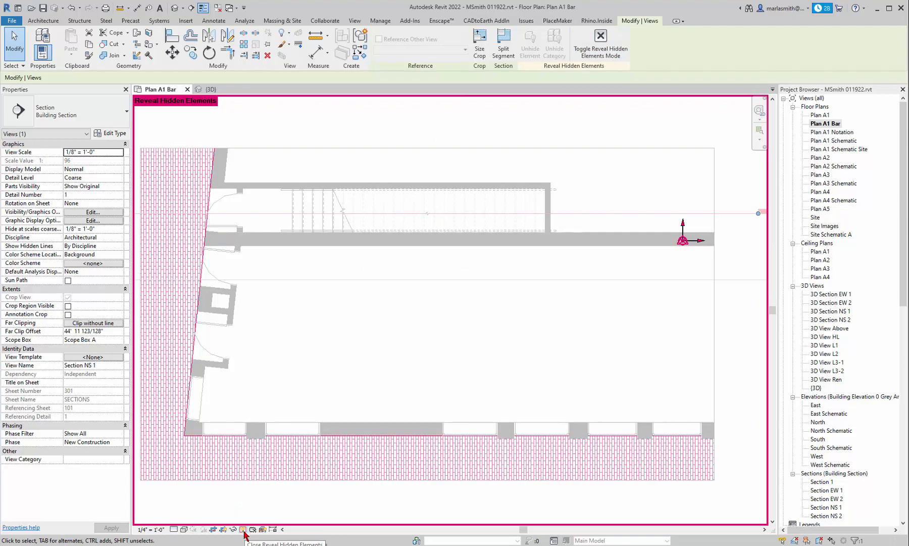
left_click(602, 51)
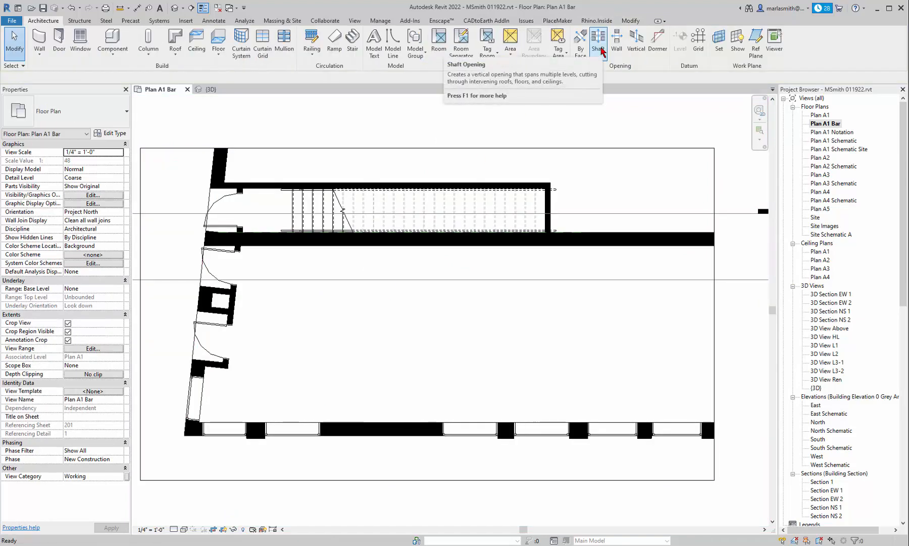
Step: Draw a vertical section line of type Building Section through the stair and bar room, from above the stair to below the window wall
left_click(355, 21)
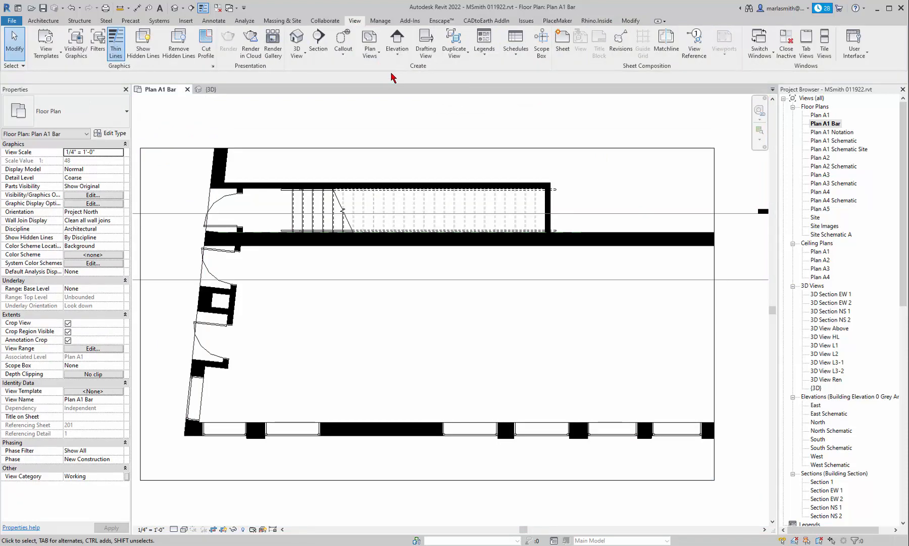
left_click(318, 41)
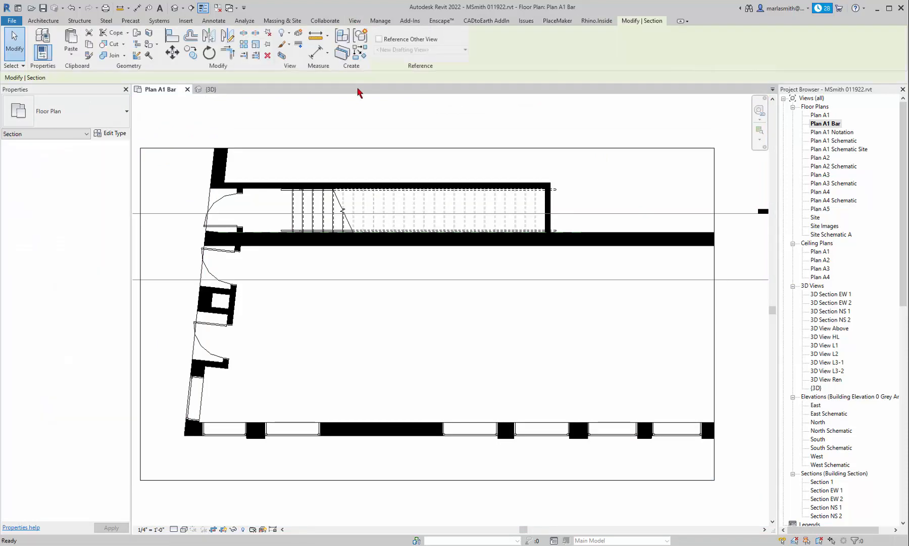
left_click(356, 21)
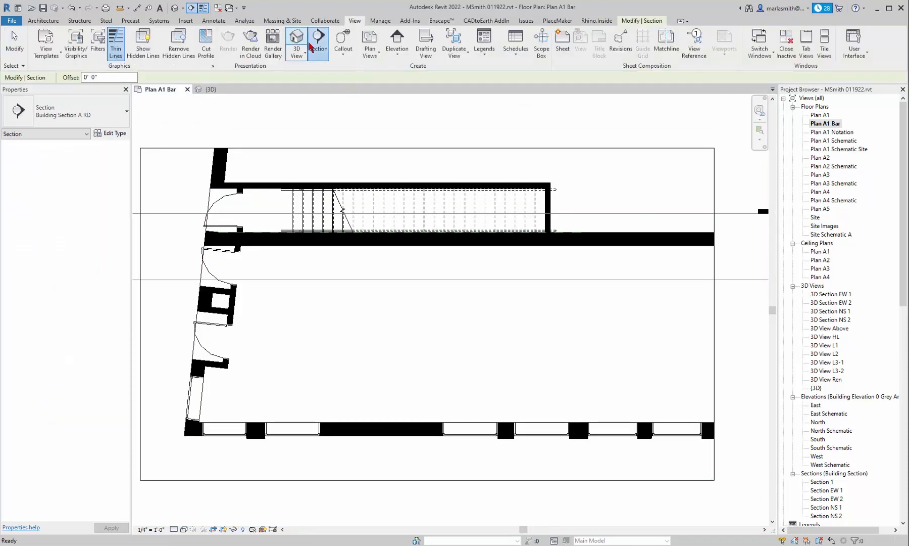
left_click(113, 121)
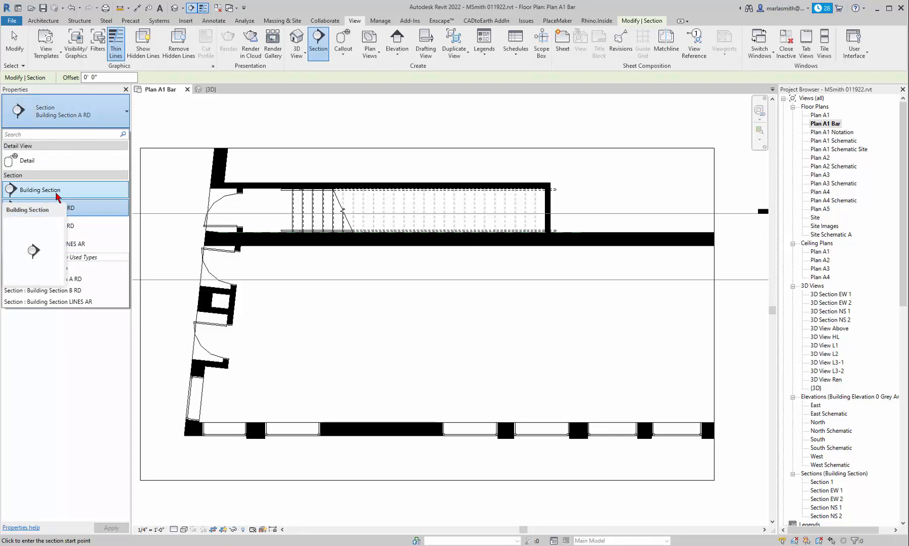
left_click(41, 190)
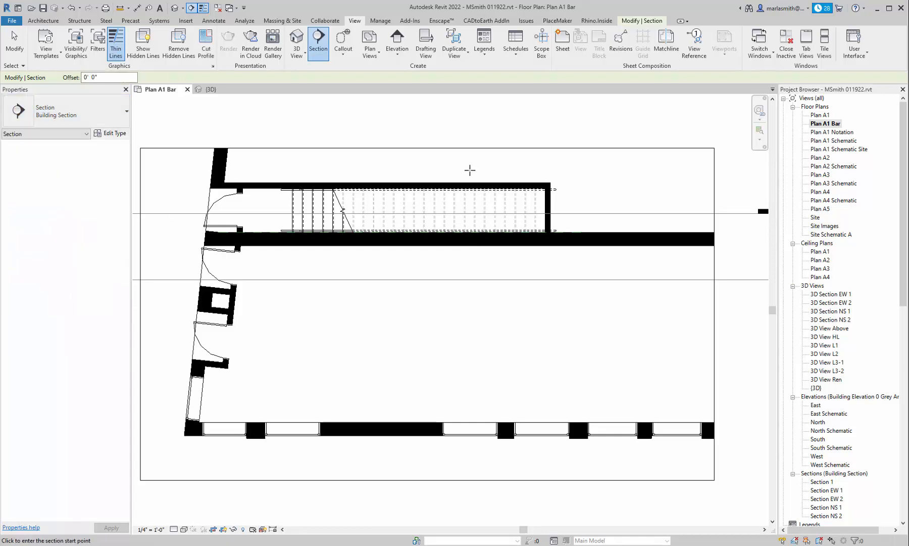
left_click(455, 165)
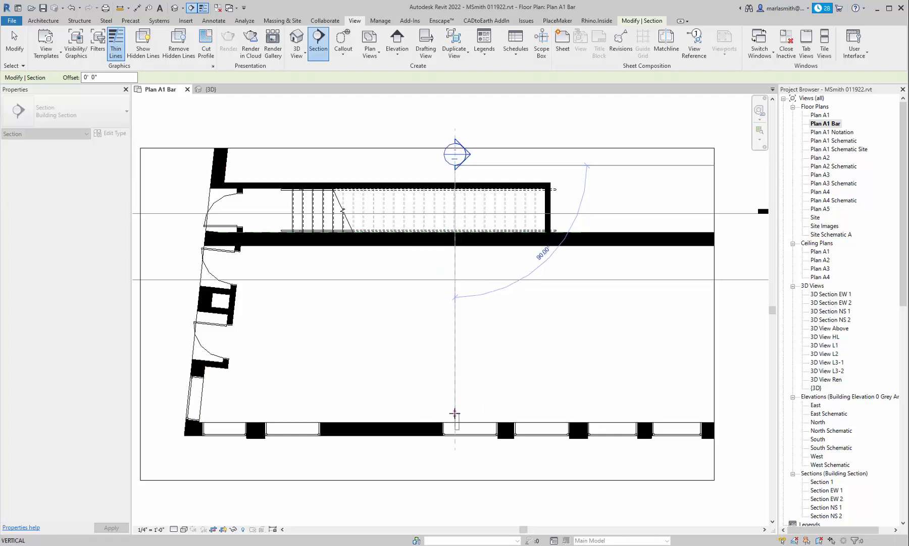
left_click(455, 456)
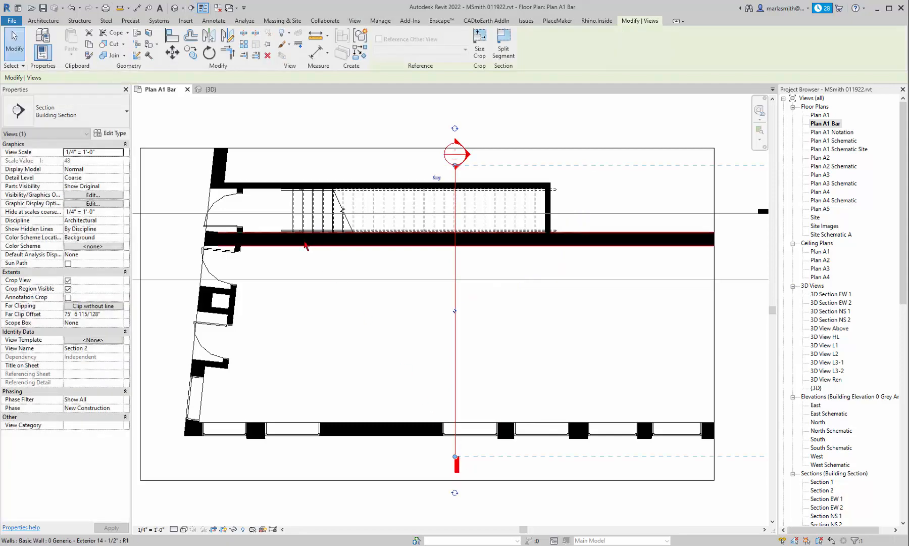
Step: Adjust the new section's far clip and both side extents to match the edges of the plan's crop region
scroll(303, 245, "down", 3)
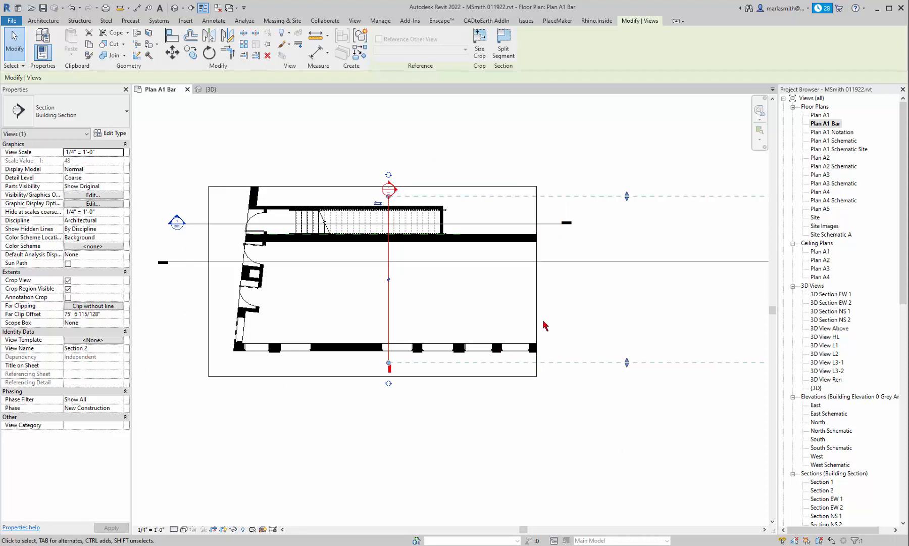
scroll(368, 268, "down", 2)
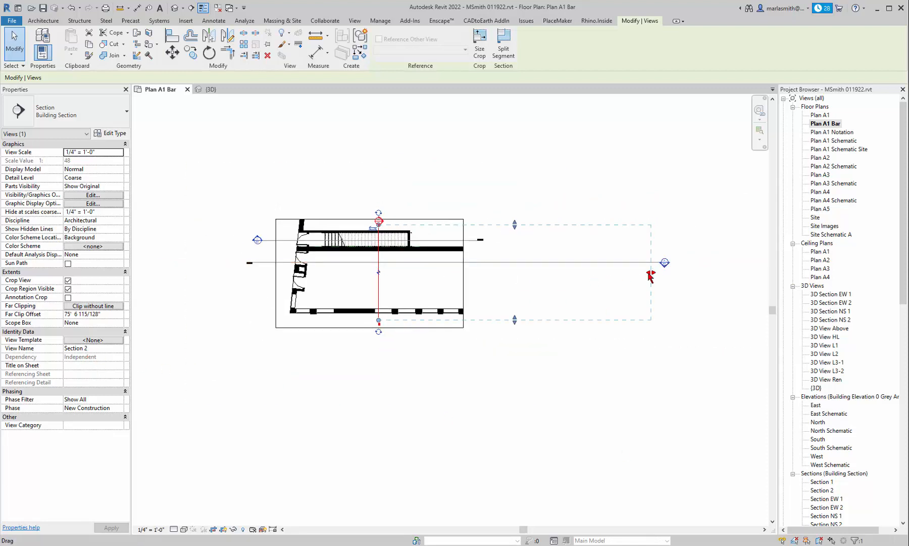
left_click_drag(652, 273, 456, 277)
scroll(423, 243, "up", 2)
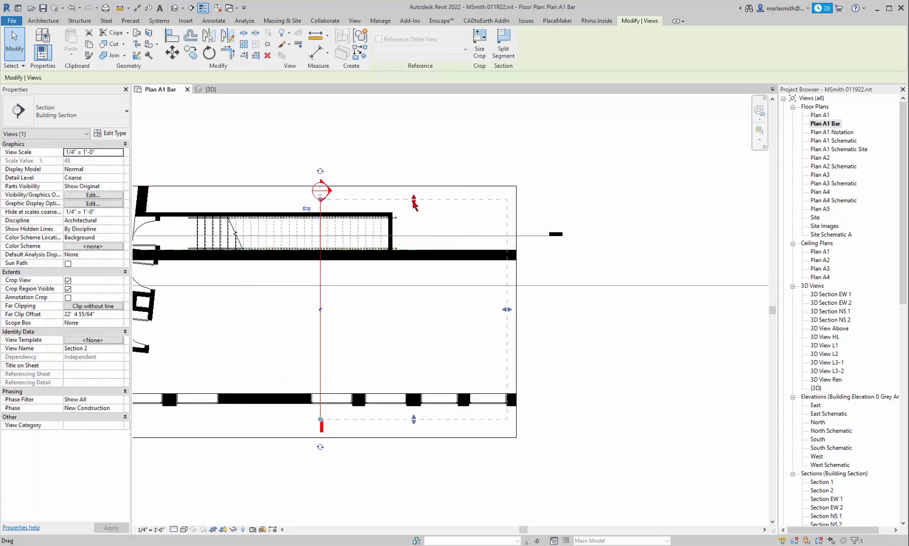
left_click_drag(415, 200, 414, 185)
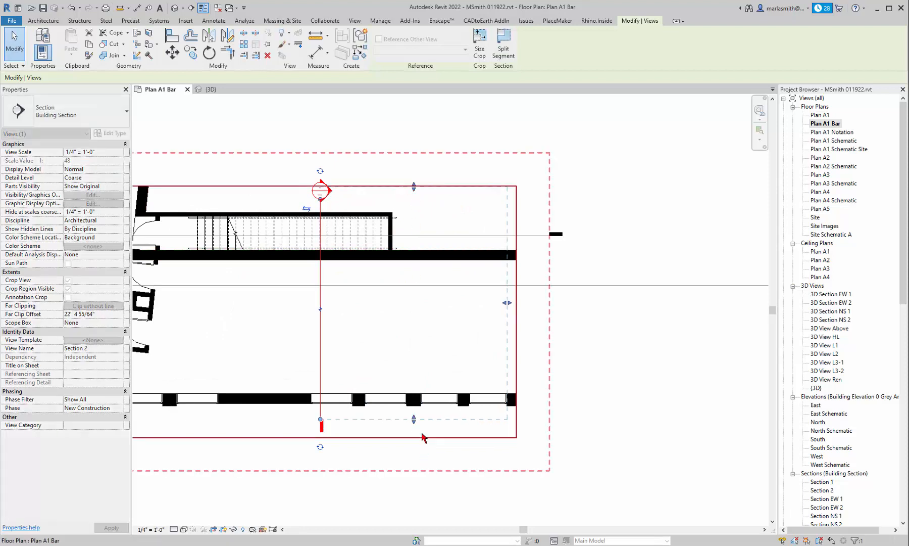
left_click_drag(413, 431, 414, 435)
left_click_drag(507, 312, 516, 312)
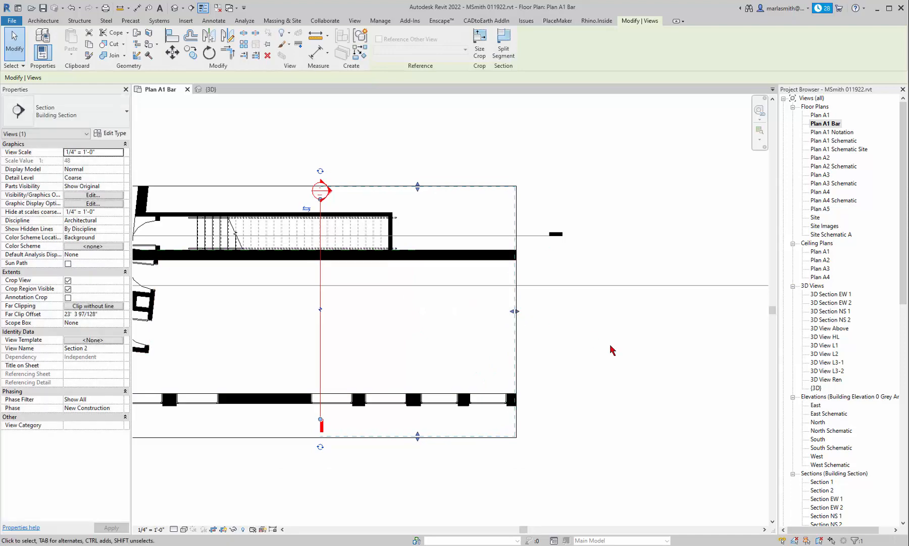
Step: Set the new section's view name to Bar V
scroll(613, 350, "down", 1)
left_click(106, 352)
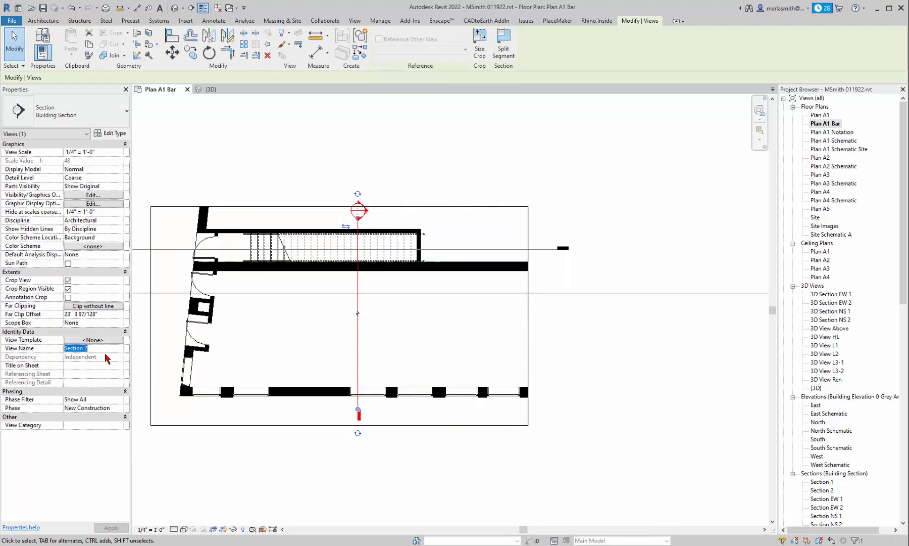
left_click(96, 348)
type("Bar V")
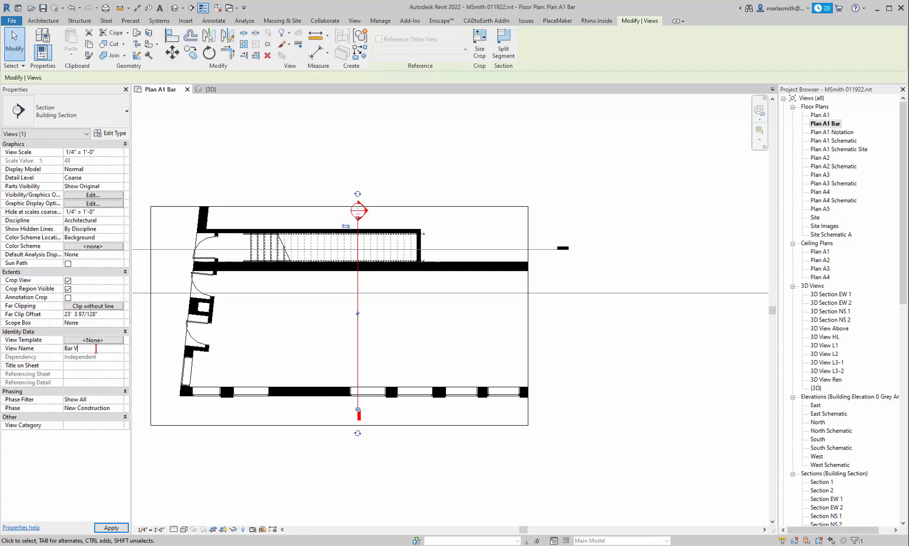
key("Return")
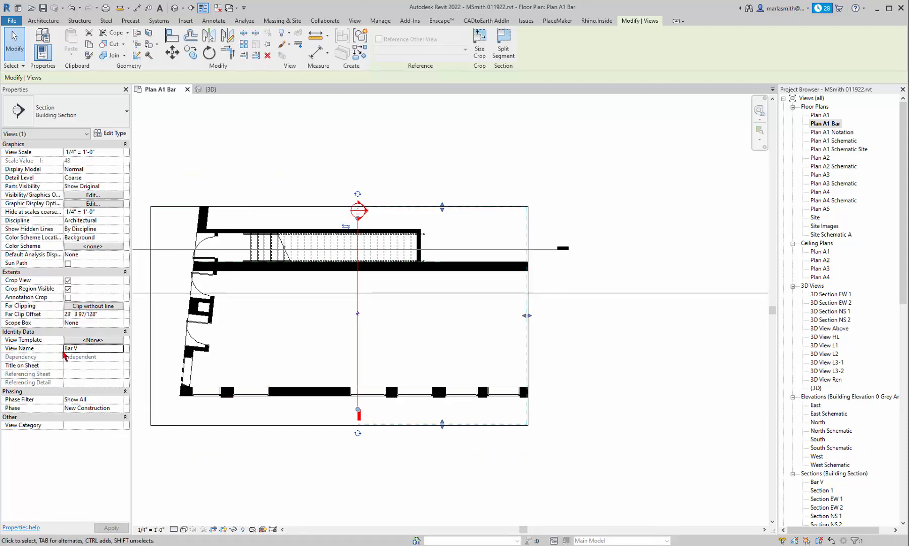
Step: Add a prefix to the section's view name so that it reads Ssection Bar V, and deselect the section
left_click_drag(63, 348, 65, 348)
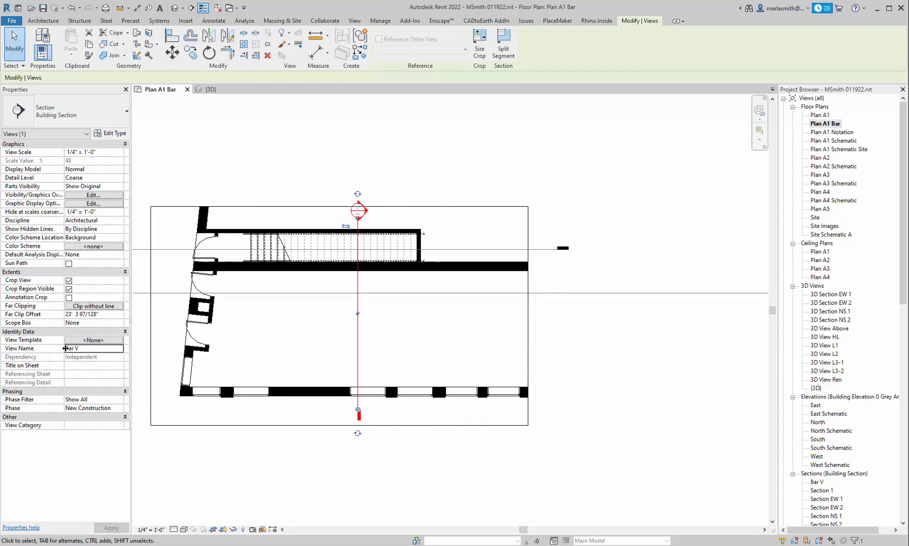
left_click(67, 349)
type("Section")
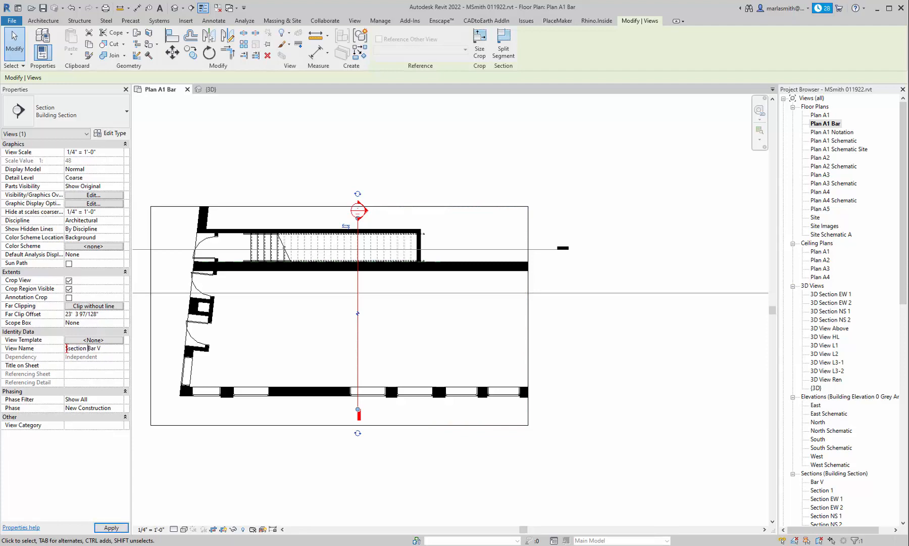
key("Return")
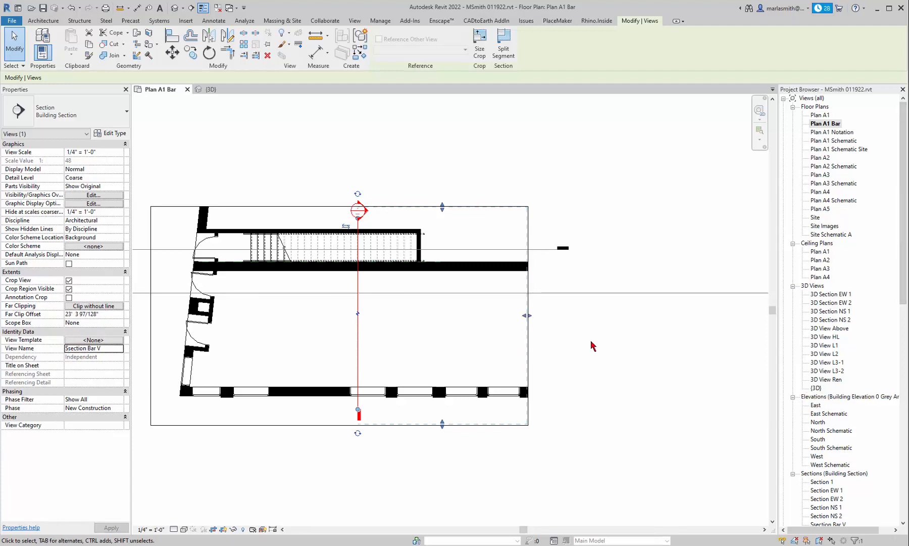
left_click(592, 345)
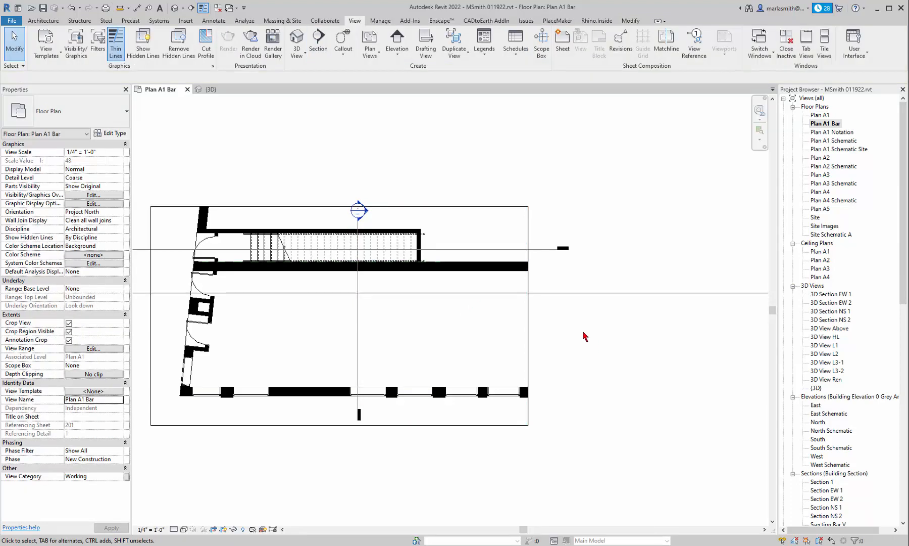
Step: Hide only the Section NS 2 mark in the plan view, as an element
scroll(573, 332, "down", 4)
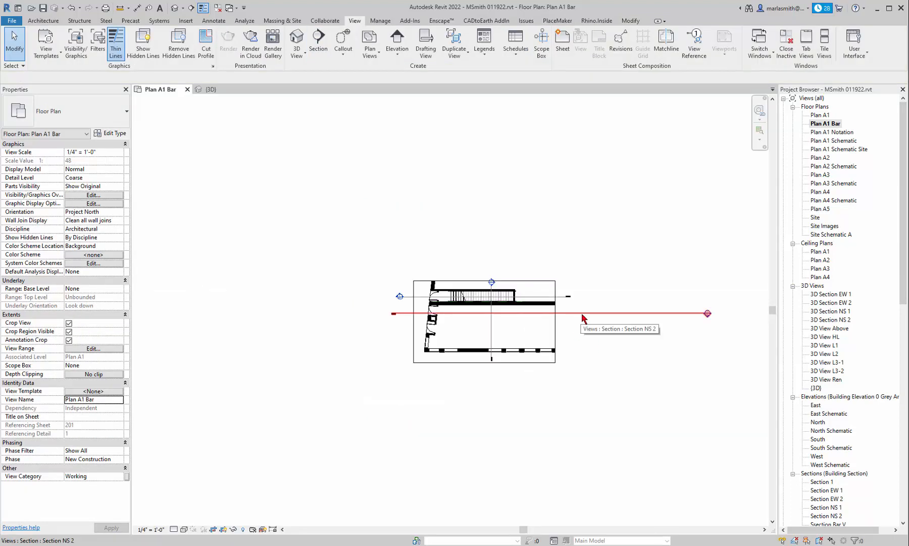
left_click(581, 313)
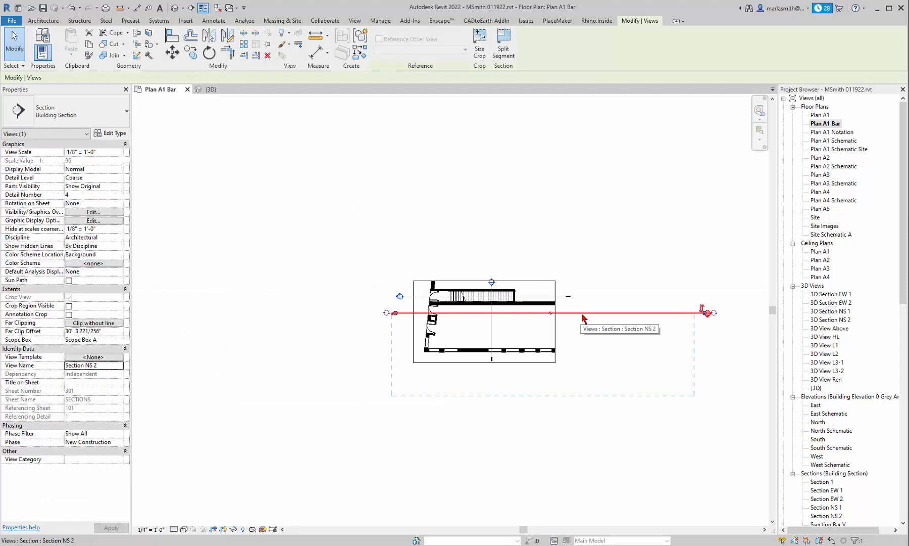
right_click(581, 313)
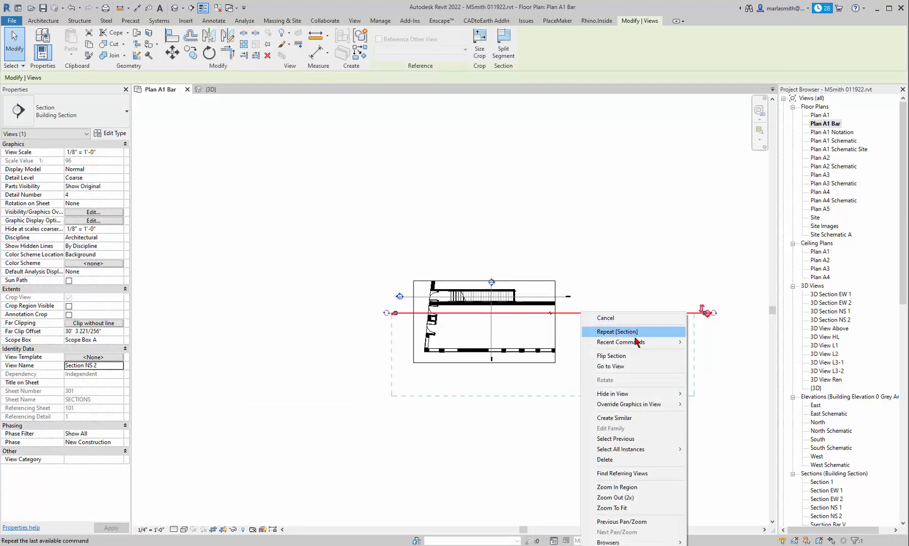
mouse_move(643, 395)
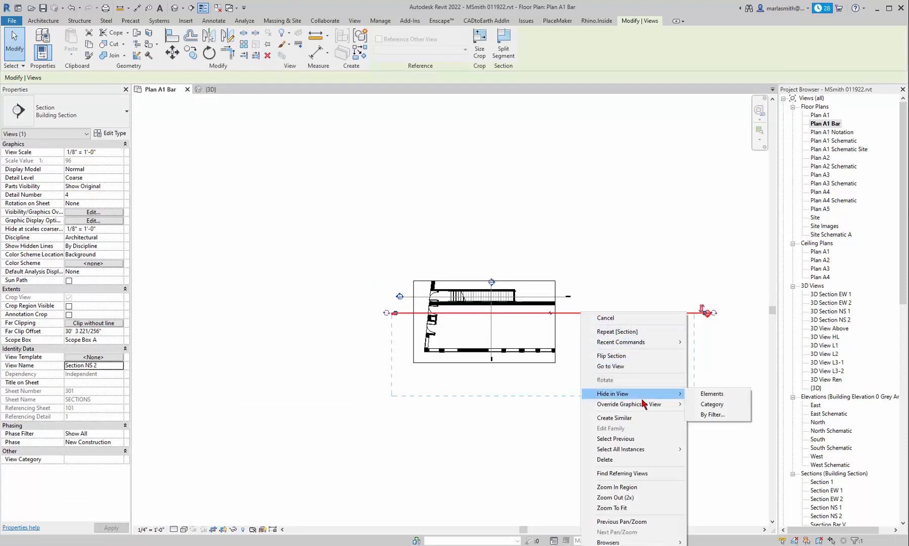
left_click(707, 394)
scroll(534, 308, "up", 4)
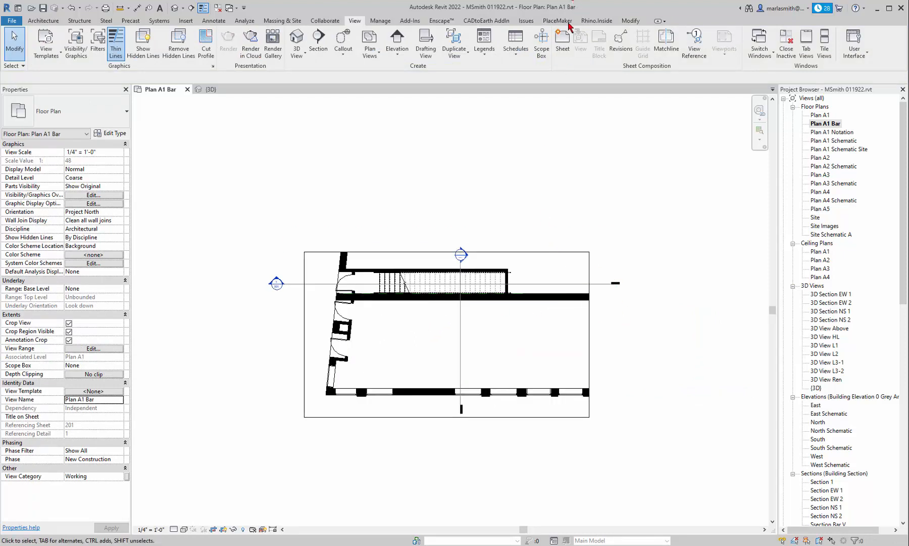
Step: Reveal the plan's hidden elements, select the Section NS 2 mark to check its unhide option, and exit the reveal mode
left_click(243, 531)
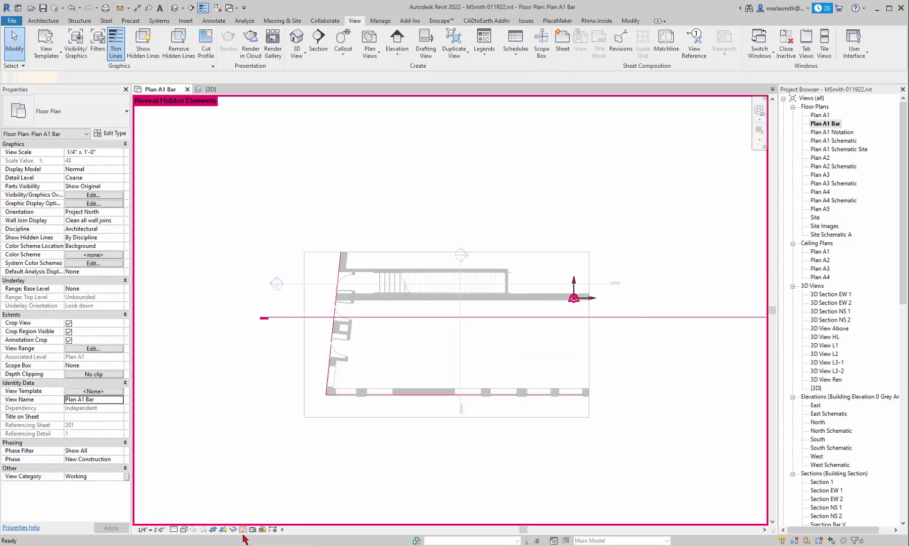
left_click(284, 321)
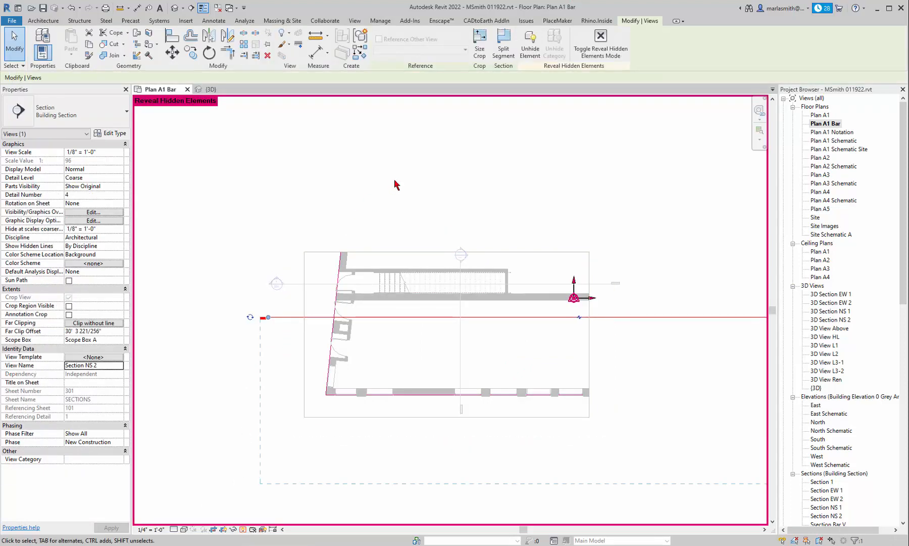
left_click(537, 49)
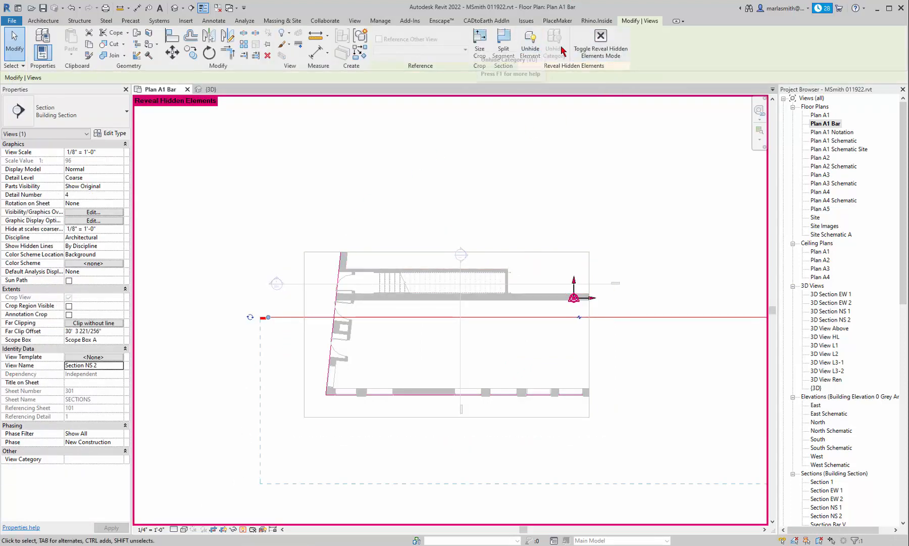
left_click(243, 529)
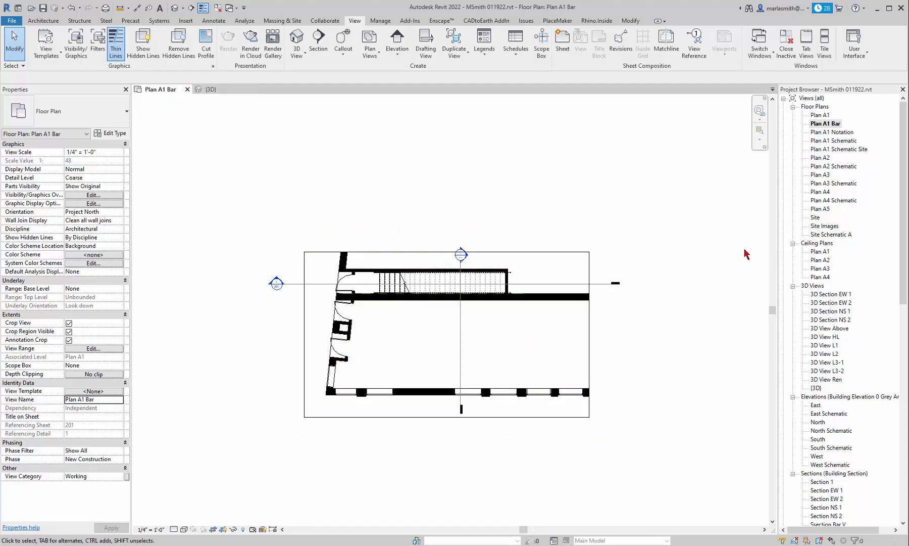
Step: Open the default {3D} view and duplicate it
double_click(817, 389)
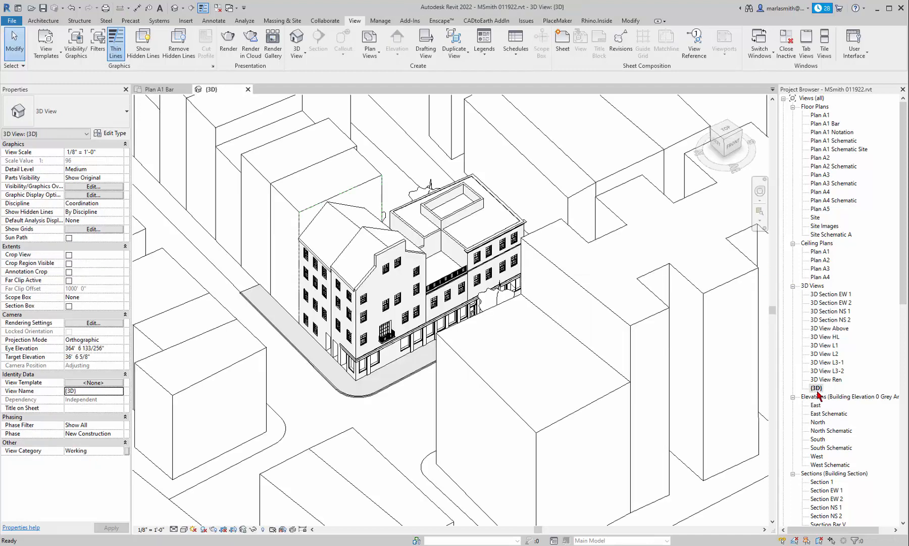
right_click(818, 391)
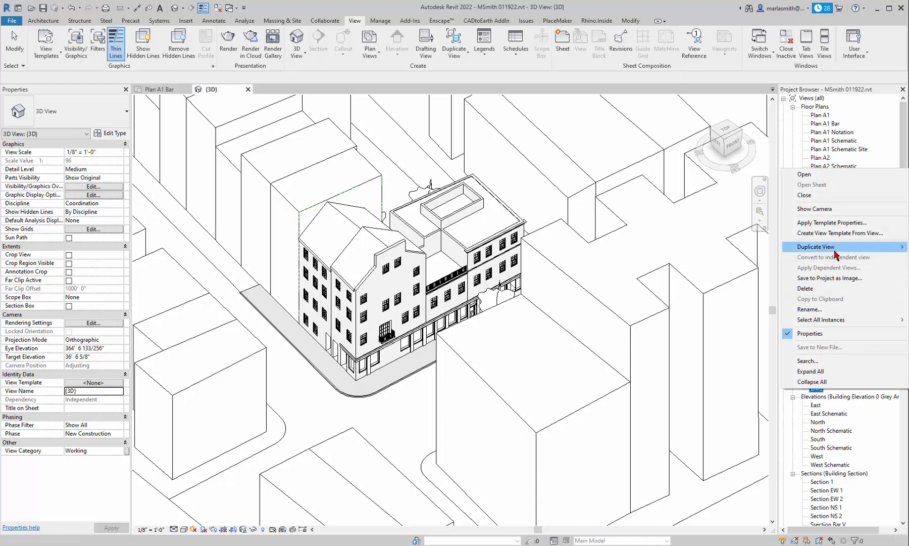
mouse_move(827, 253)
left_click(741, 257)
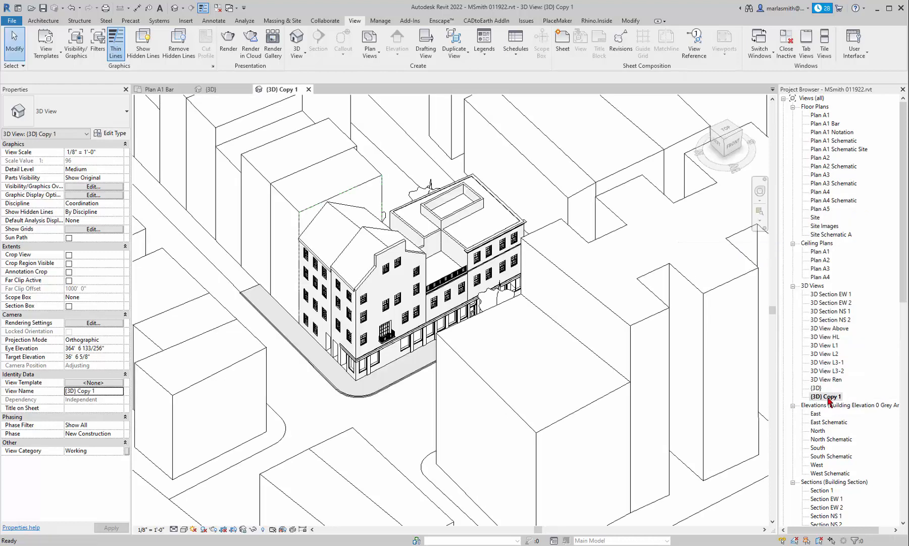
Step: Rename the duplicated 3D view as 3D Bar
left_click(827, 397)
left_click(827, 396)
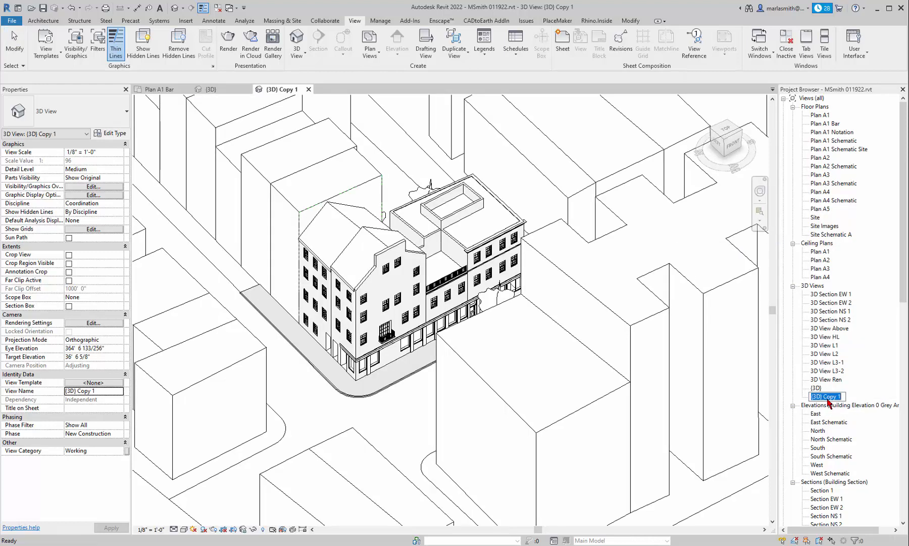
type("3D Bar")
key("Return")
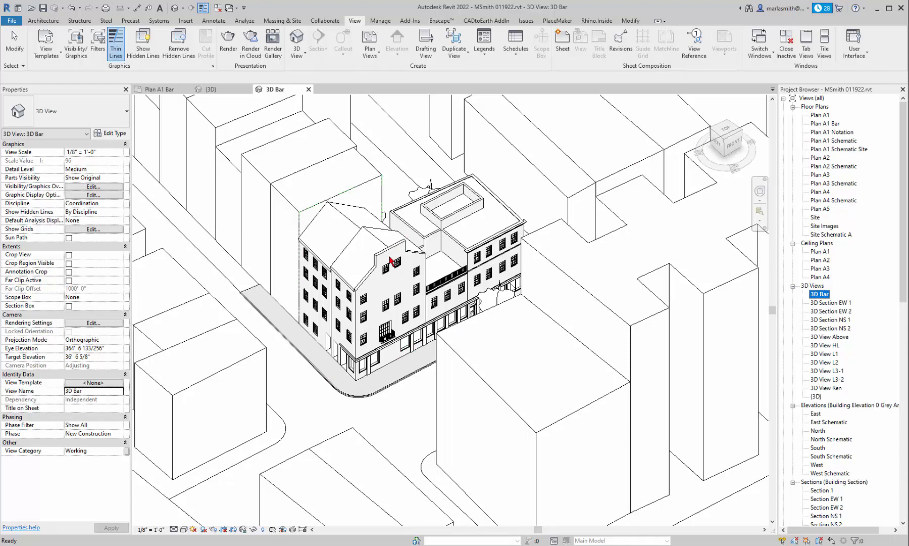
Step: Orient the 3D Bar view to the floor plan Plan A1 Bar, so that a section box crops it to the bar
scroll(393, 278, "down", 4)
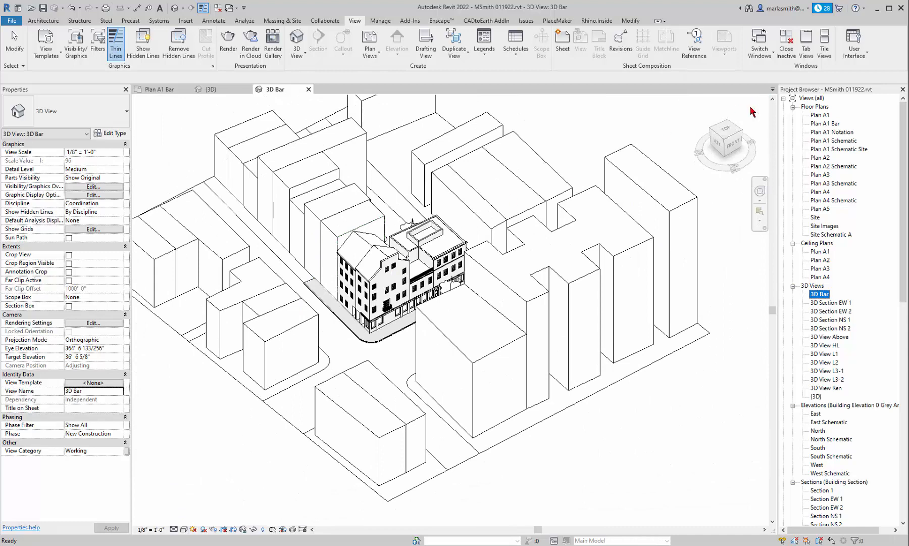
scroll(752, 111, "up", 1)
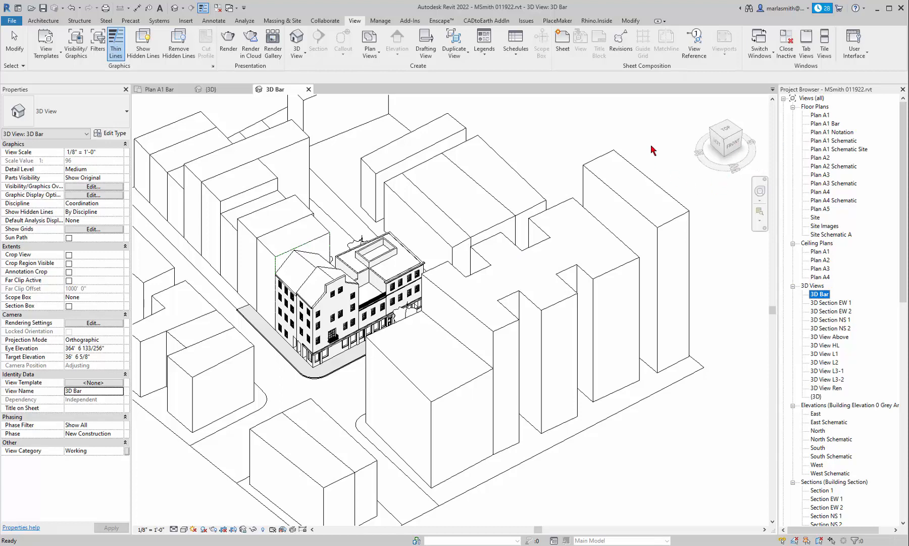
left_click(557, 128)
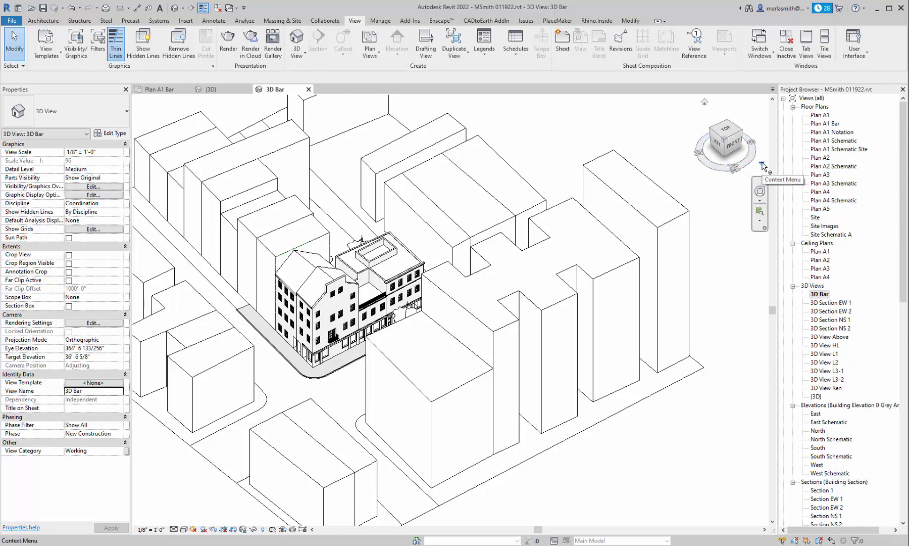
left_click(763, 166)
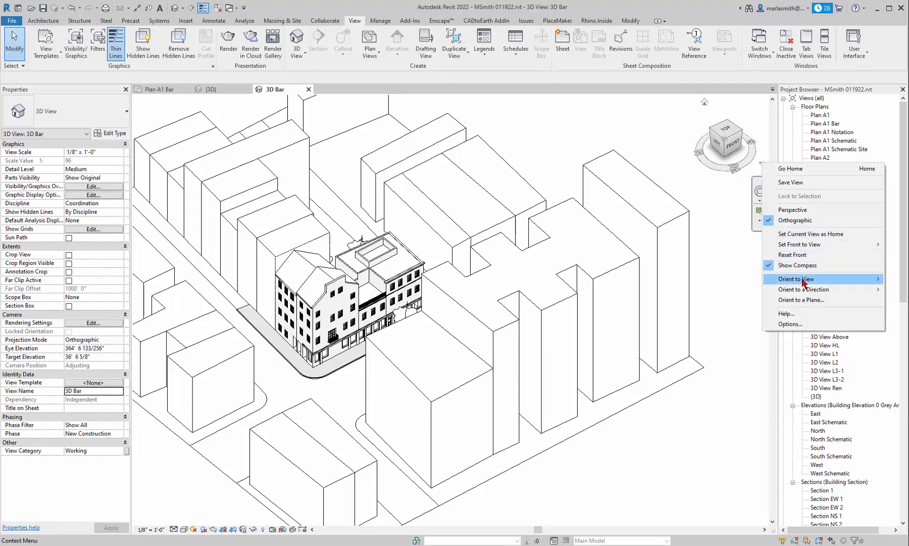
mouse_move(803, 283)
mouse_move(758, 282)
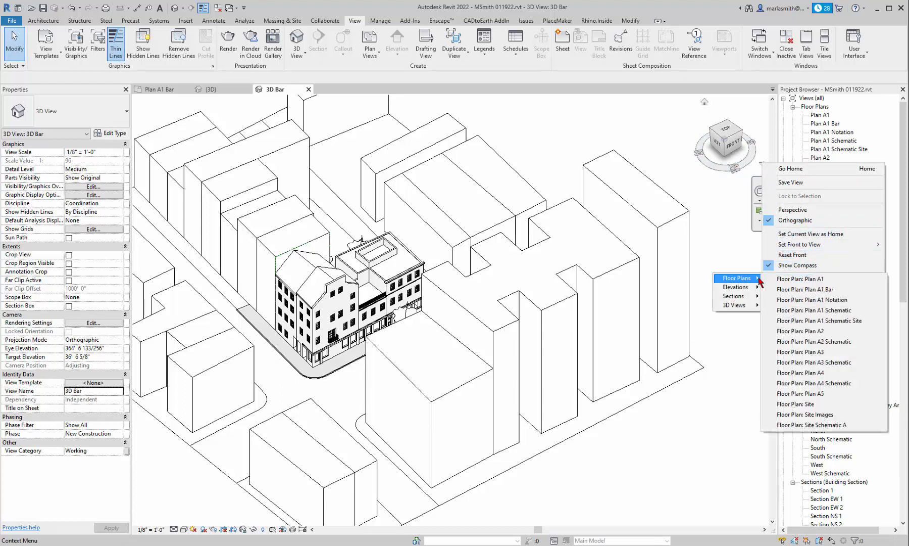
left_click(810, 290)
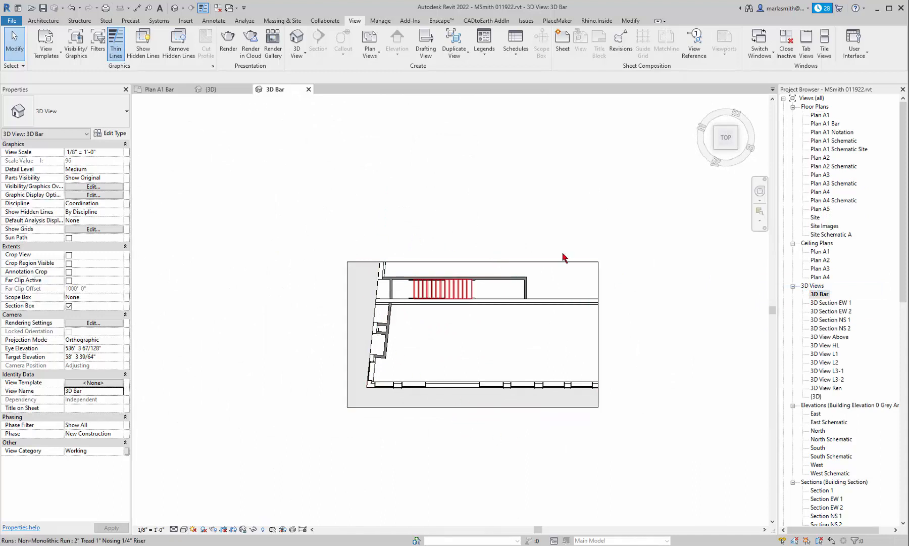
Step: Turn the view to an isometric corner, select the section box and lower its bottom face to include the floor slab
left_click(736, 148)
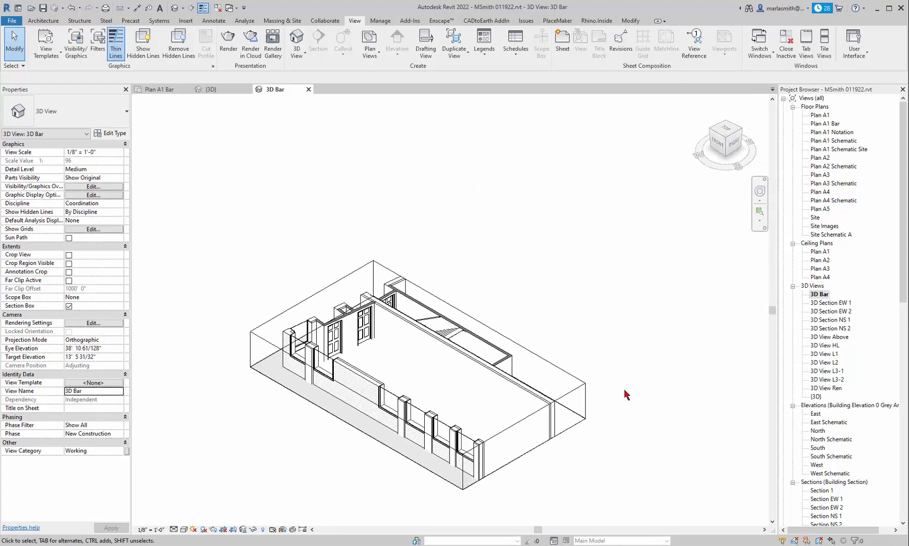
middle_click_drag(648, 342, 597, 375, "shift")
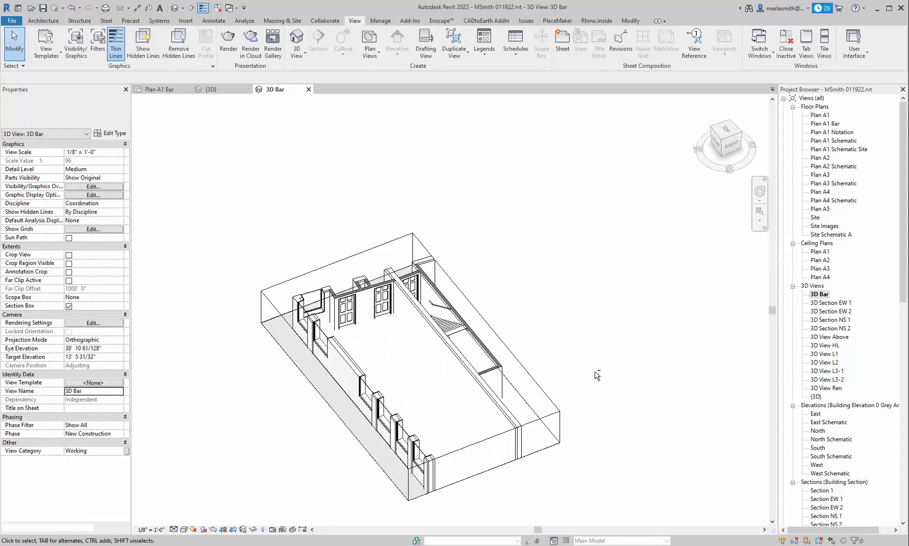
left_click(486, 483)
left_click_drag(409, 385, 410, 402)
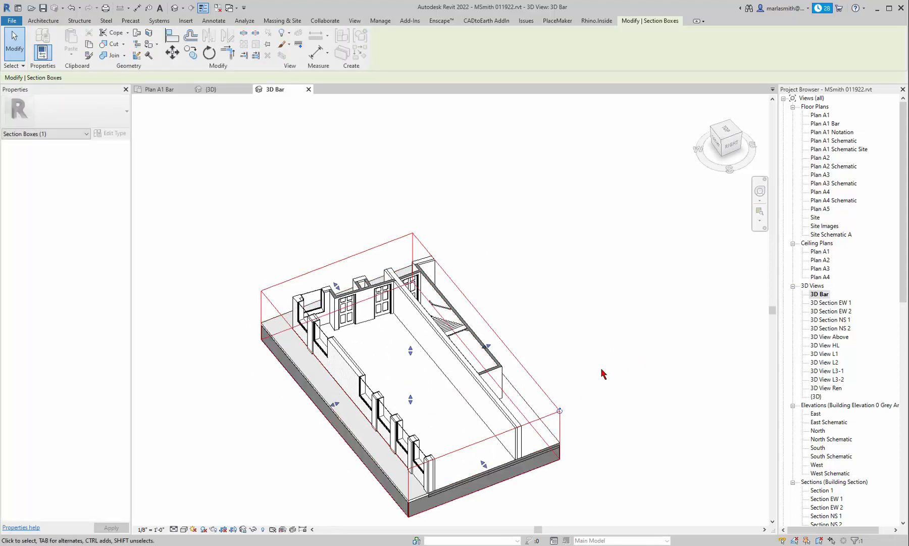
Step: Adjust the section box's top face so that it cuts the bar's walls at window level below the ceiling, and deselect the box
middle_click_drag(598, 371, 664, 400, "shift")
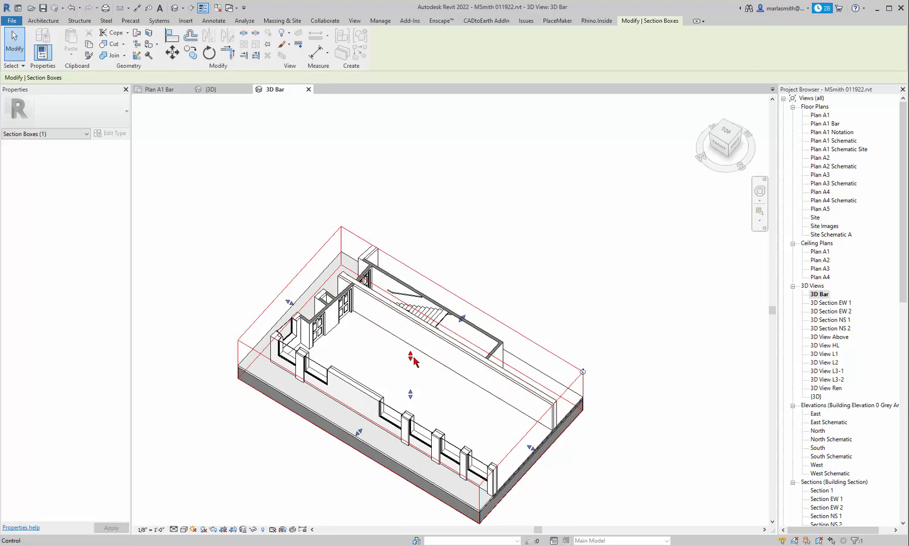
left_click_drag(412, 360, 410, 329)
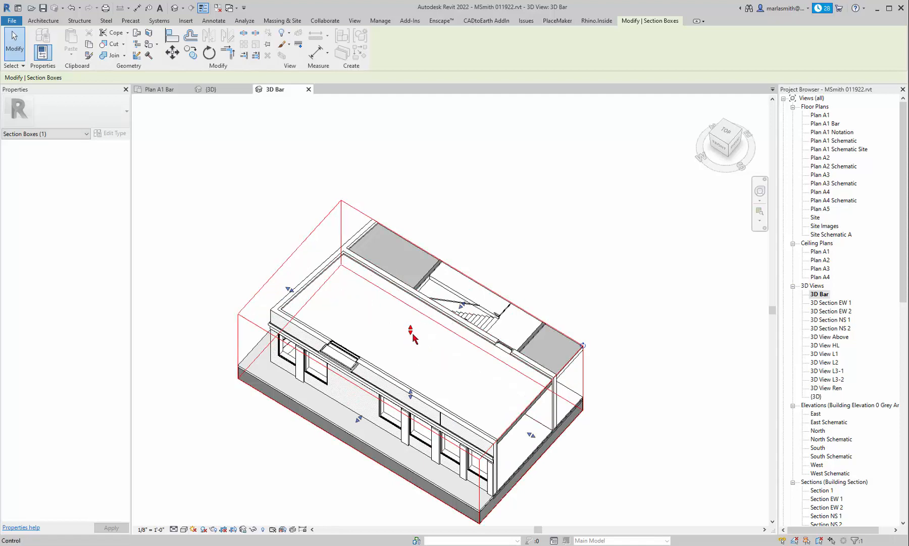
left_click_drag(413, 338, 413, 352)
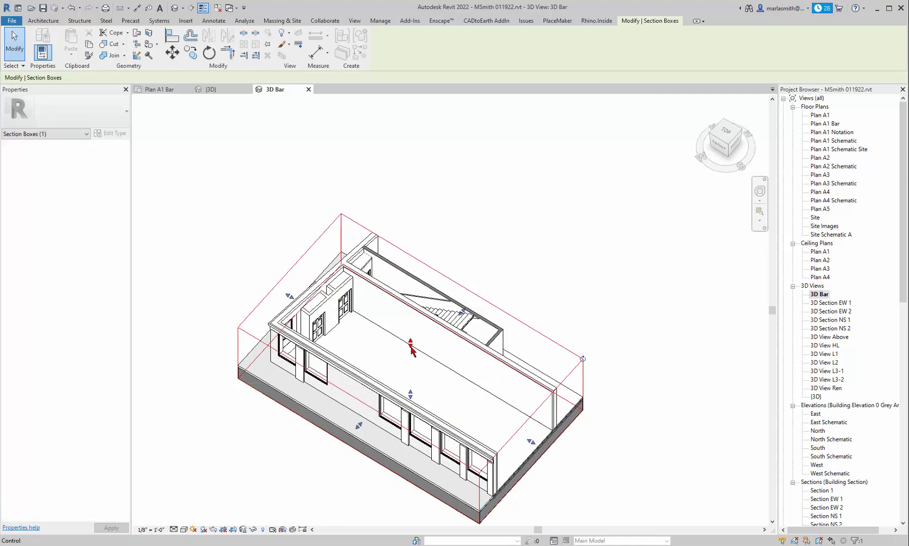
left_click(573, 323)
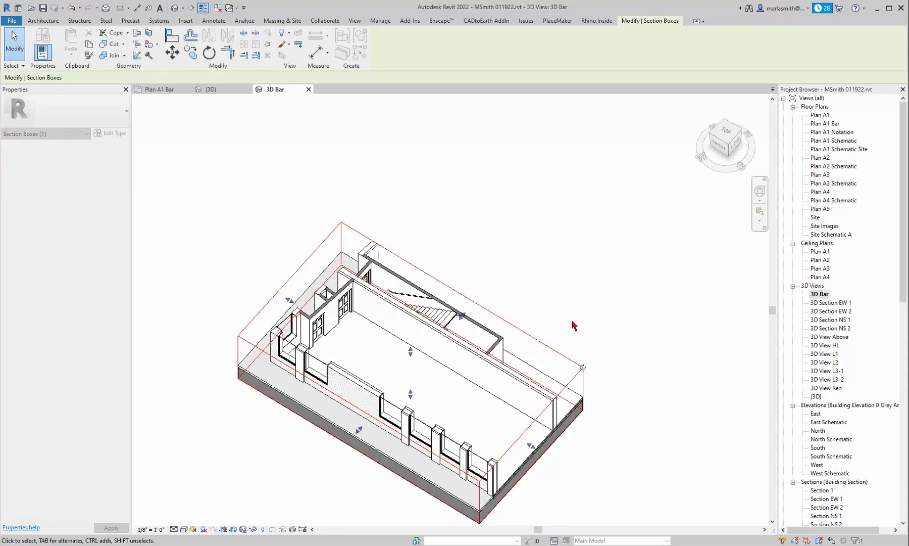
middle_click_drag(562, 302, 525, 302, "shift")
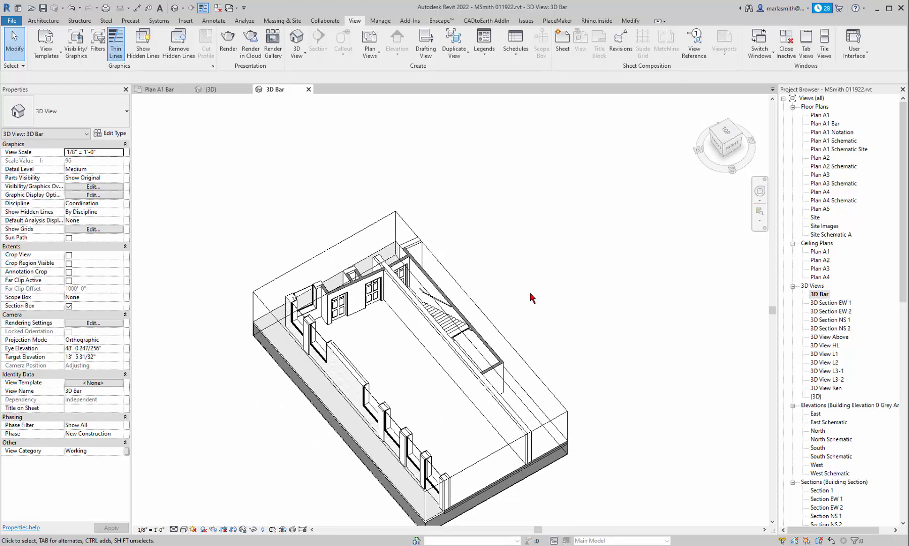
middle_click_drag(406, 197, 554, 265, "shift")
scroll(560, 417, "up", 2)
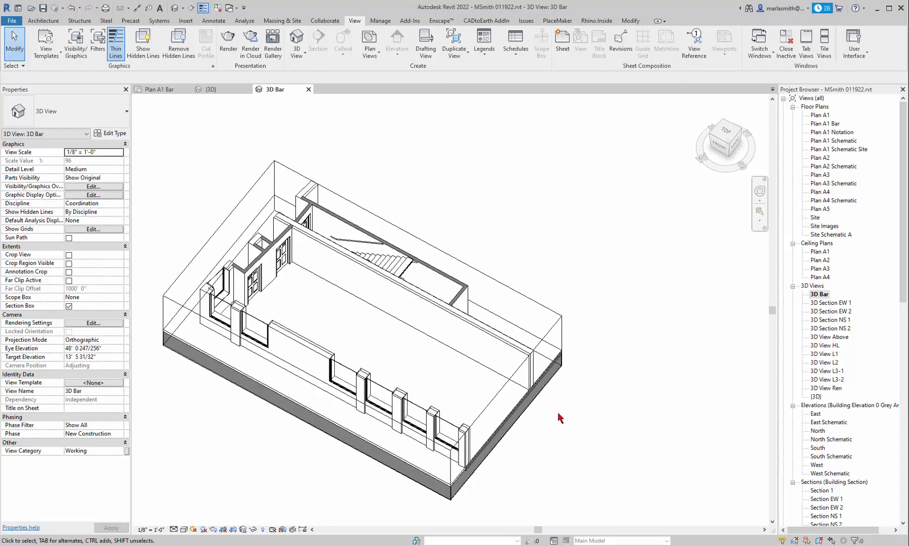